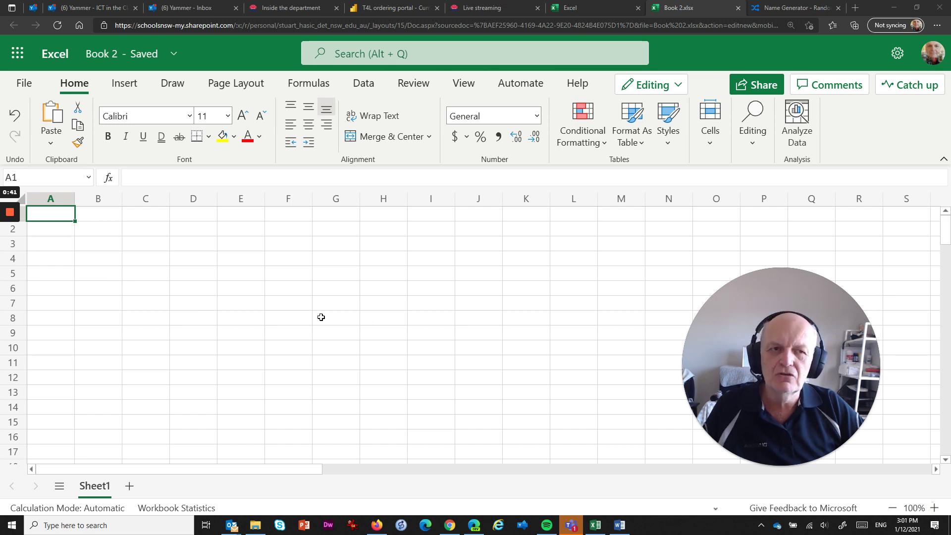
Switch from the blank Book 2 workbook to the Name Generator browser tab.
click(792, 8)
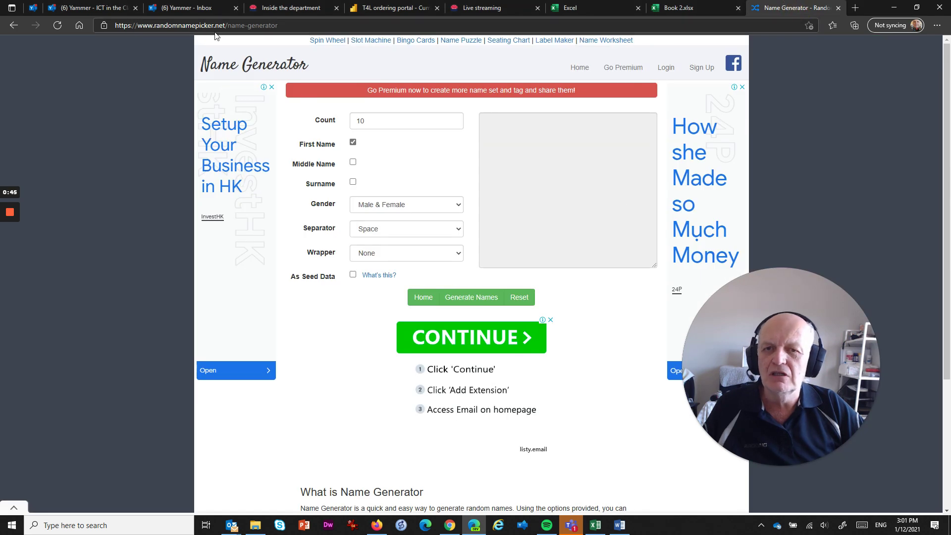
Generate 20 random names with surnames included and select the whole results list.
click(315, 116)
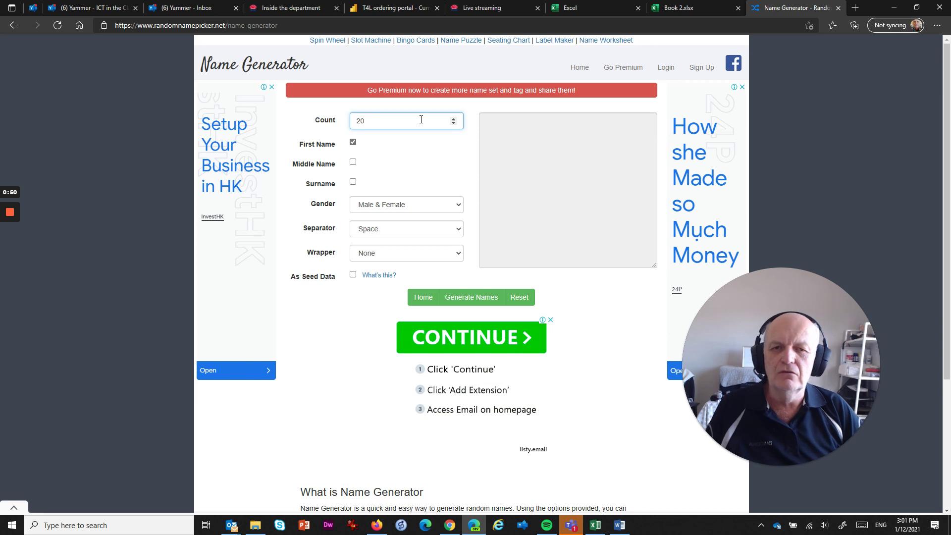
click(353, 182)
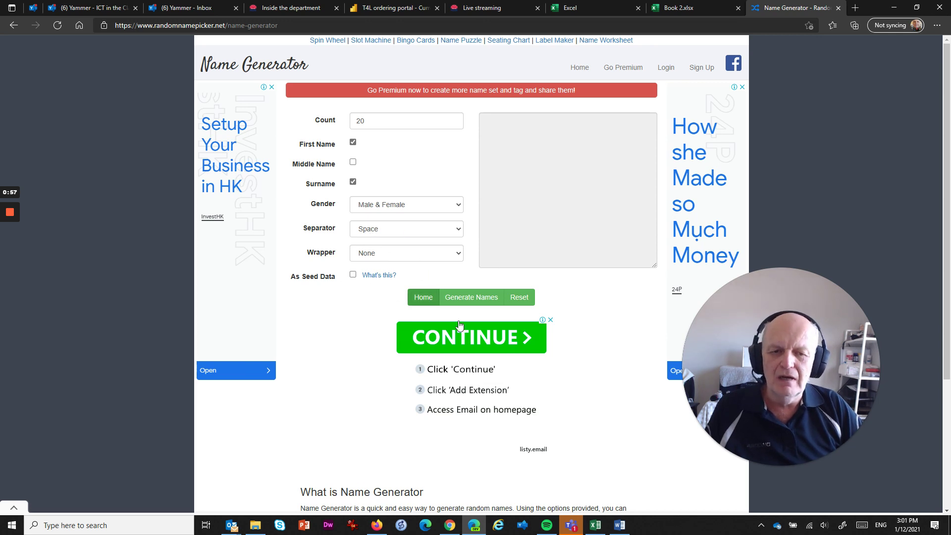
click(473, 297)
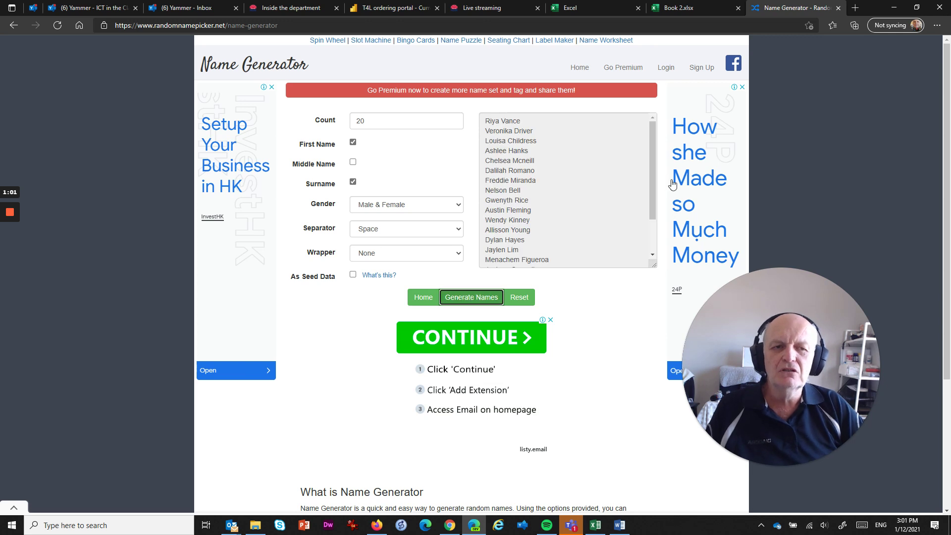
drag(653, 185, 650, 249)
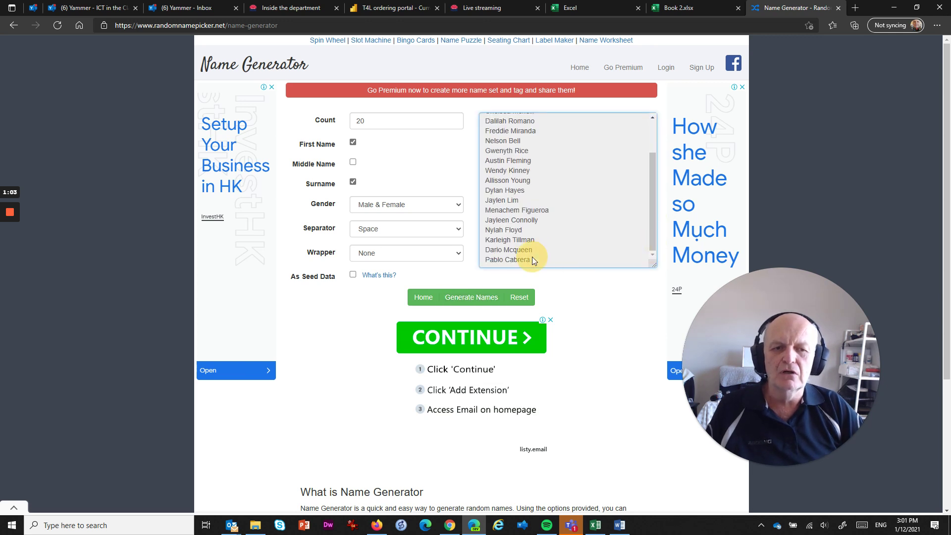
drag(532, 256, 467, 70)
key(ctrl+c)
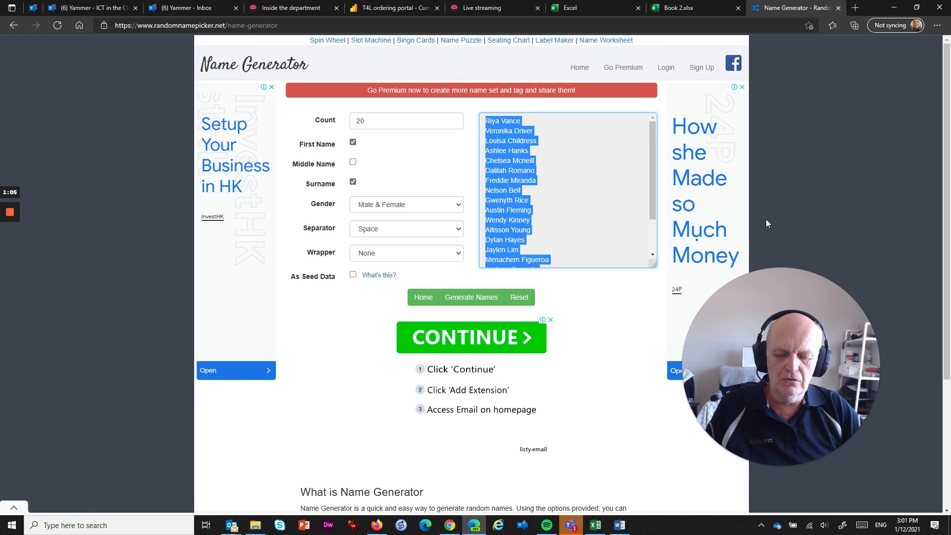
Paste the copied names into column A from A1 and widen column A to fit them.
click(676, 10)
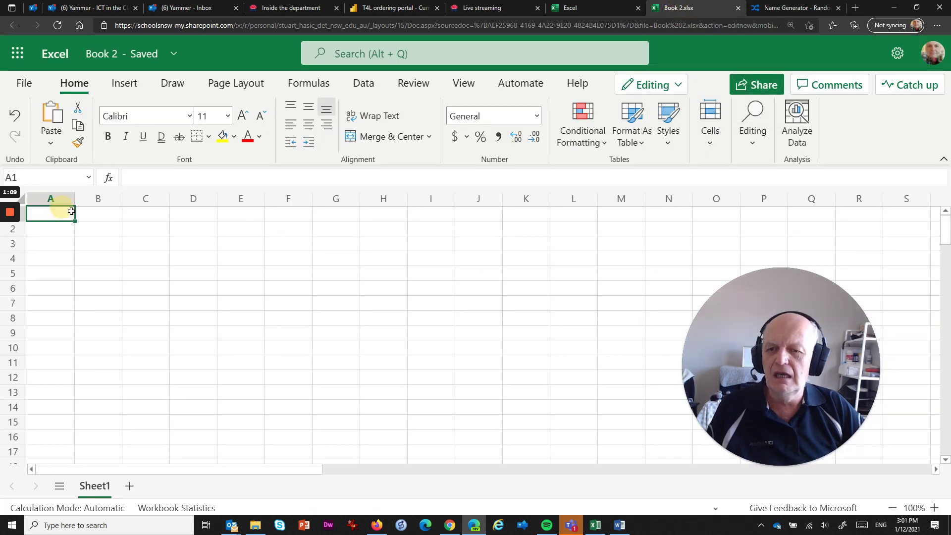
key(ctrl+v)
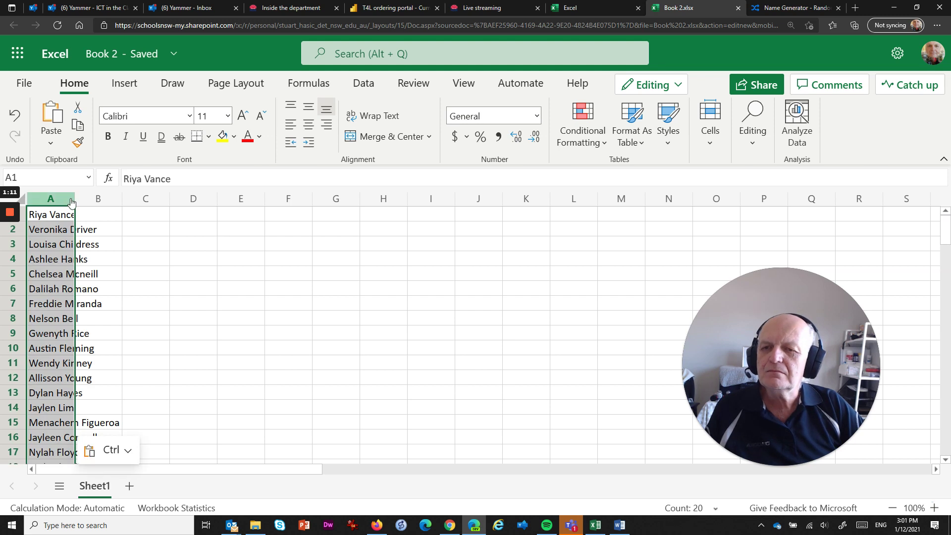
drag(74, 199, 156, 204)
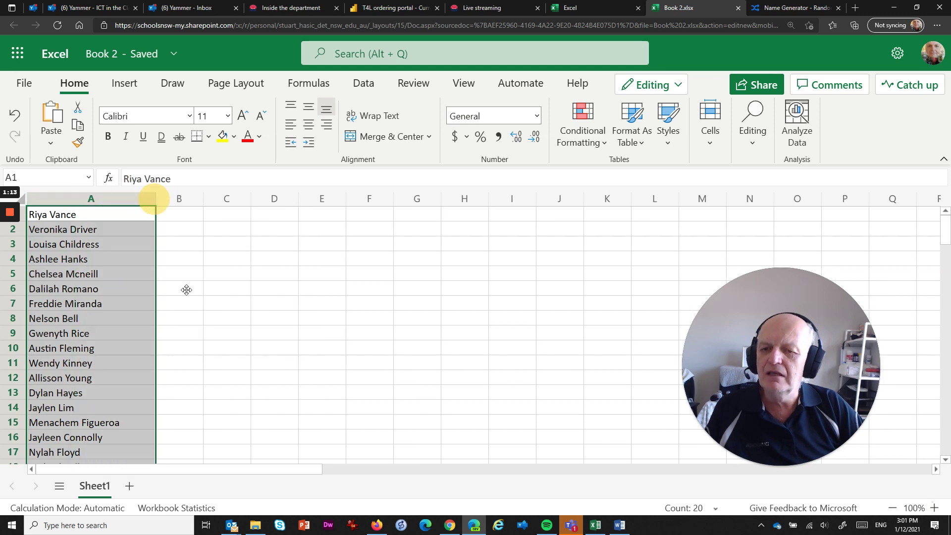
click(225, 287)
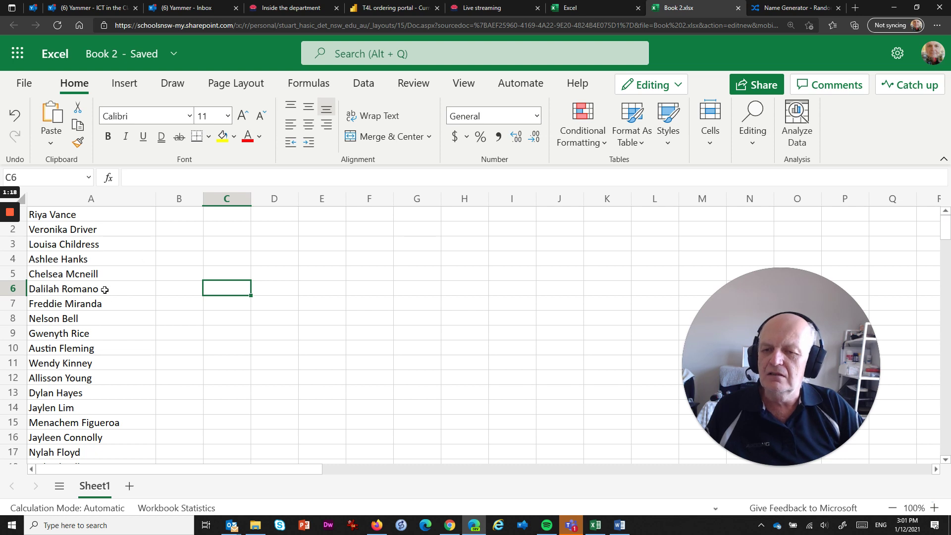
scroll(37, 344, down, 3)
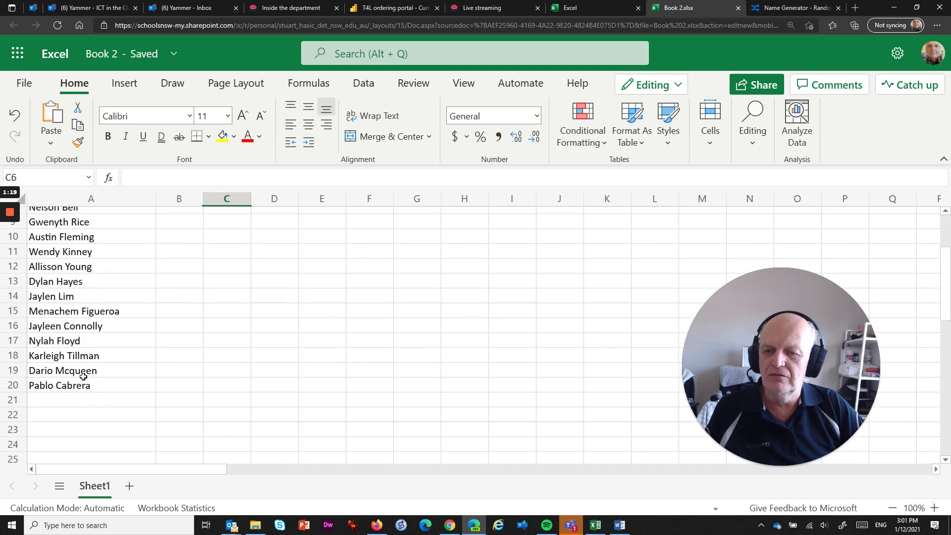
scroll(140, 322, up, 3)
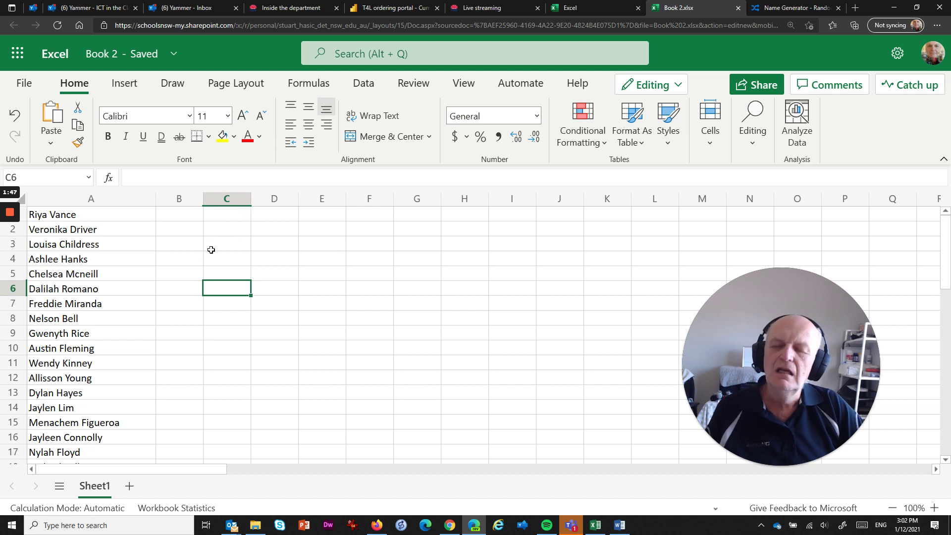
Select the 20 full names in A1:A20.
click(67, 213)
drag(63, 212, 62, 366)
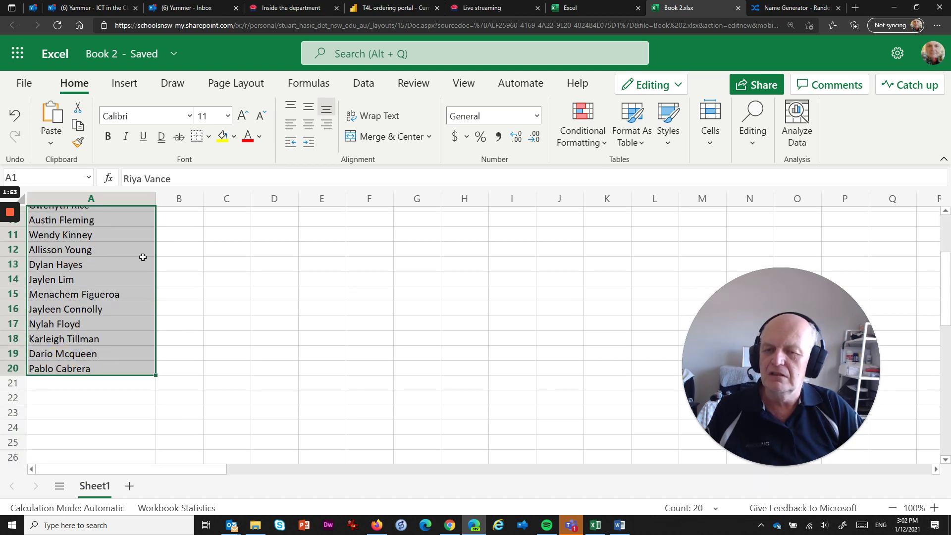
scroll(96, 308, up, 2)
scroll(97, 306, up, 2)
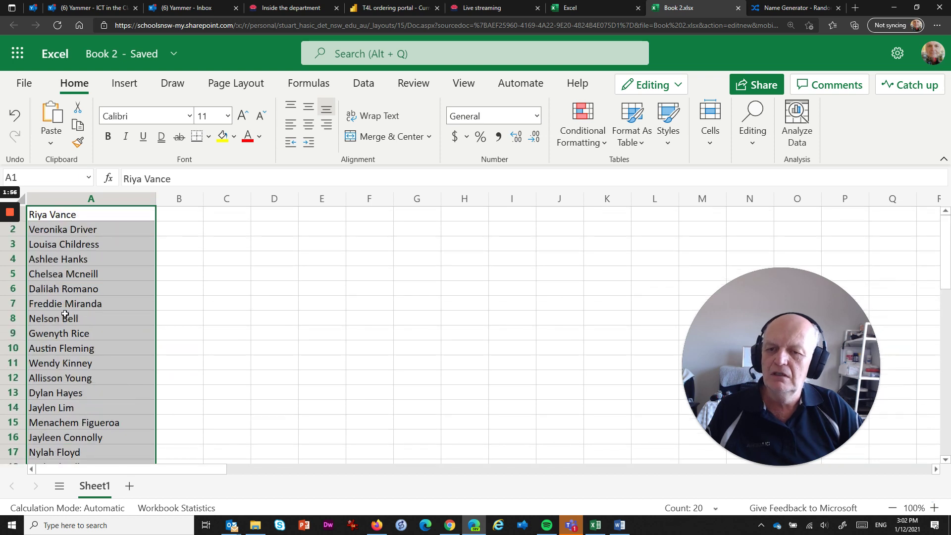
Split the names at spaces with Data > Text to Columns, then undo the split.
click(369, 93)
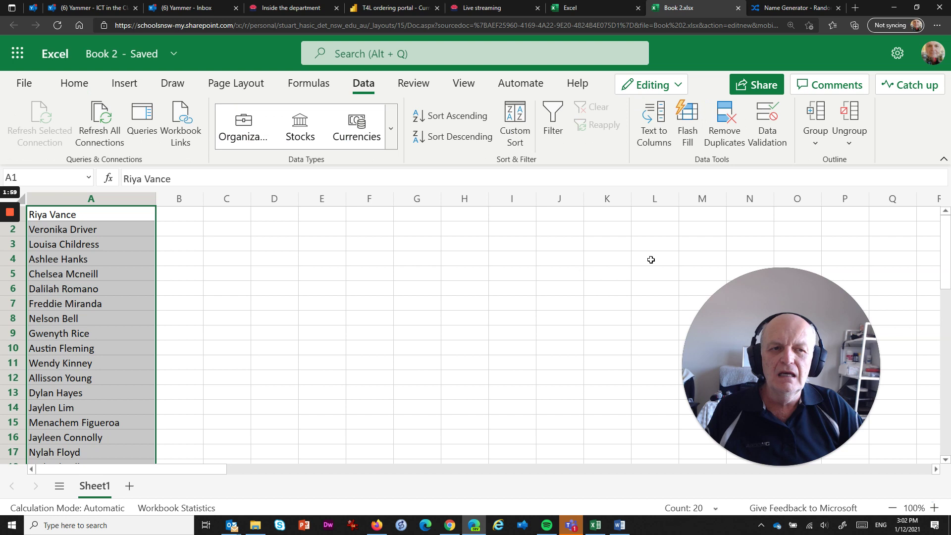
click(654, 114)
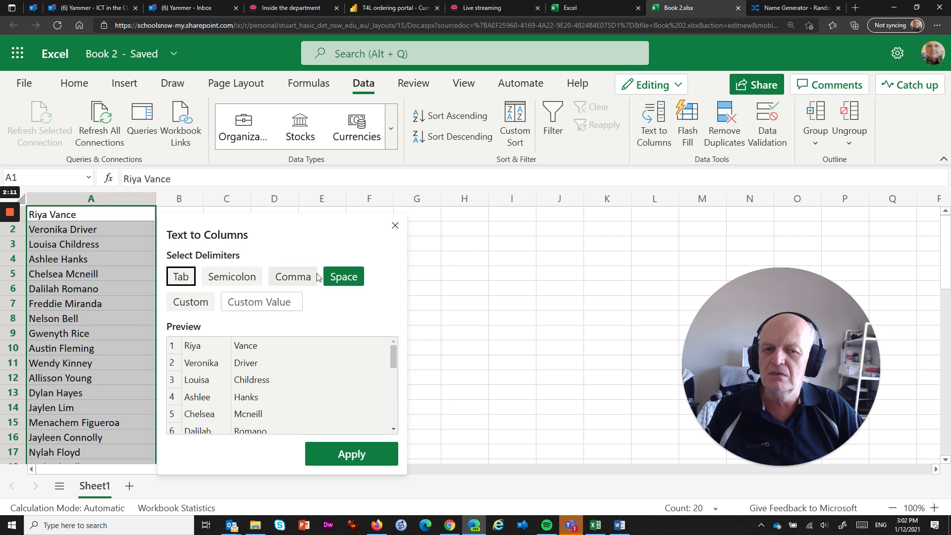
click(340, 279)
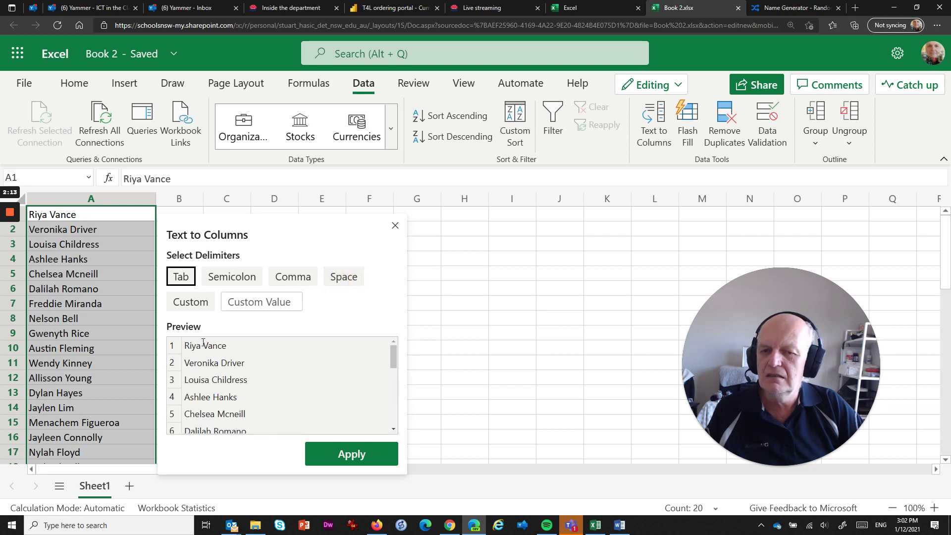
click(342, 277)
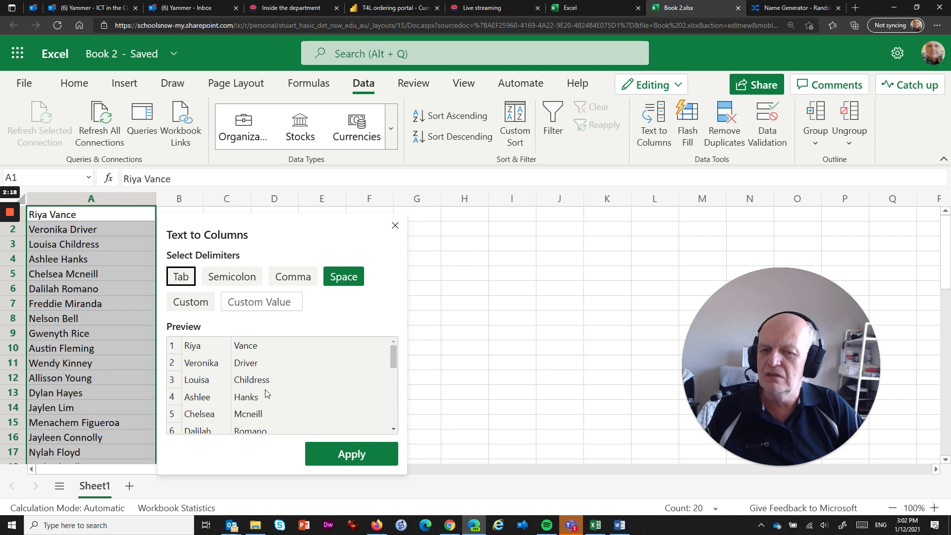
click(355, 453)
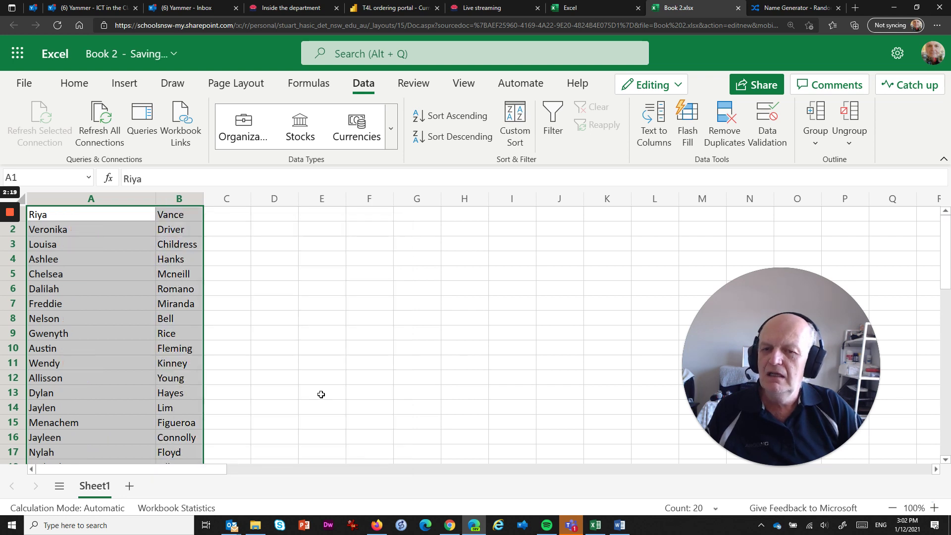
click(265, 287)
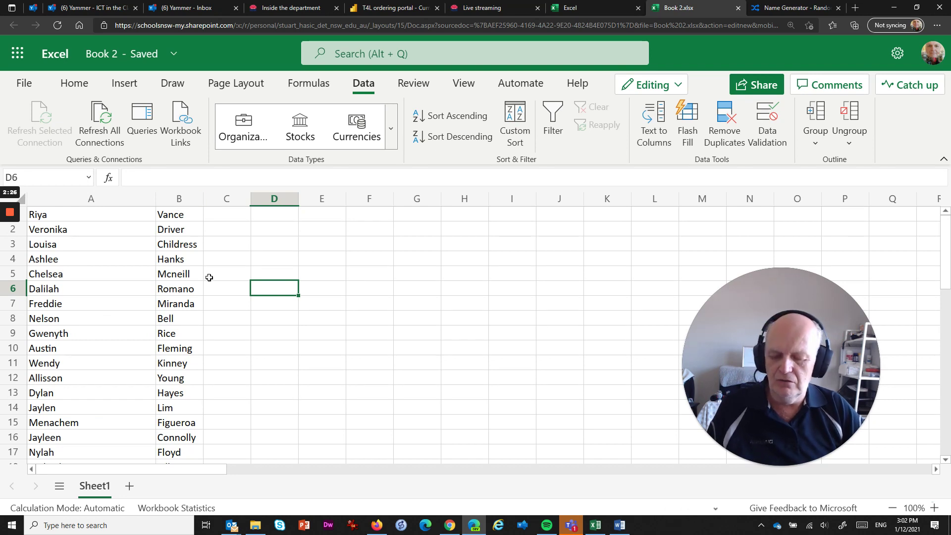
key(ctrl+z)
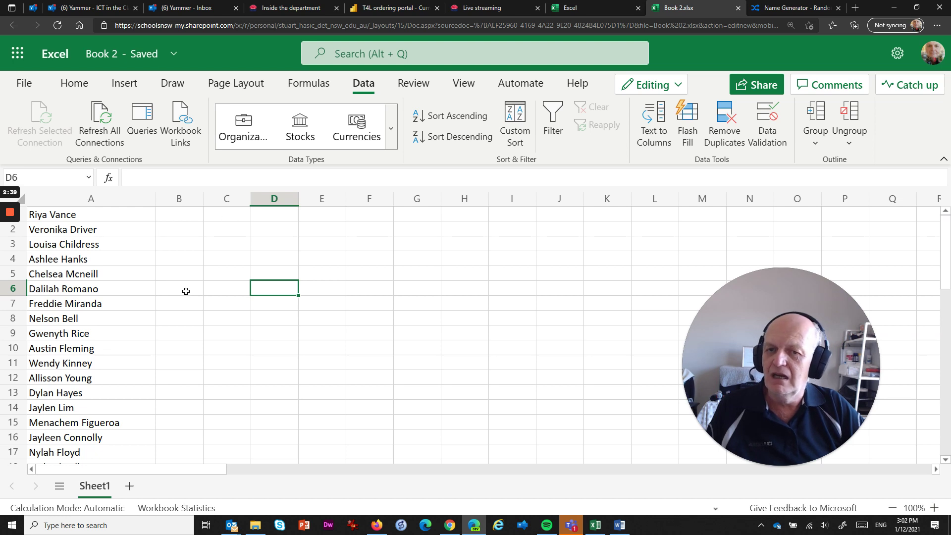
Select cell B1 for the first-name example.
click(177, 213)
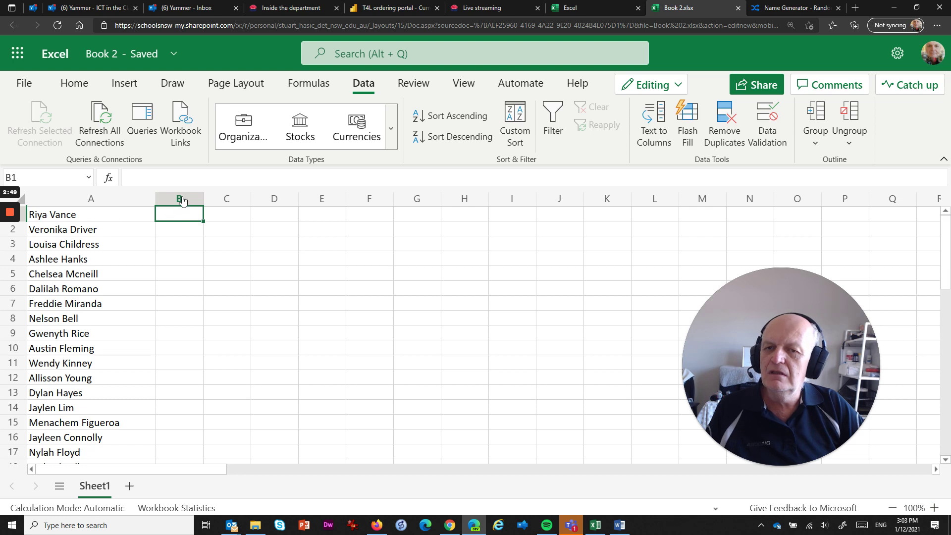
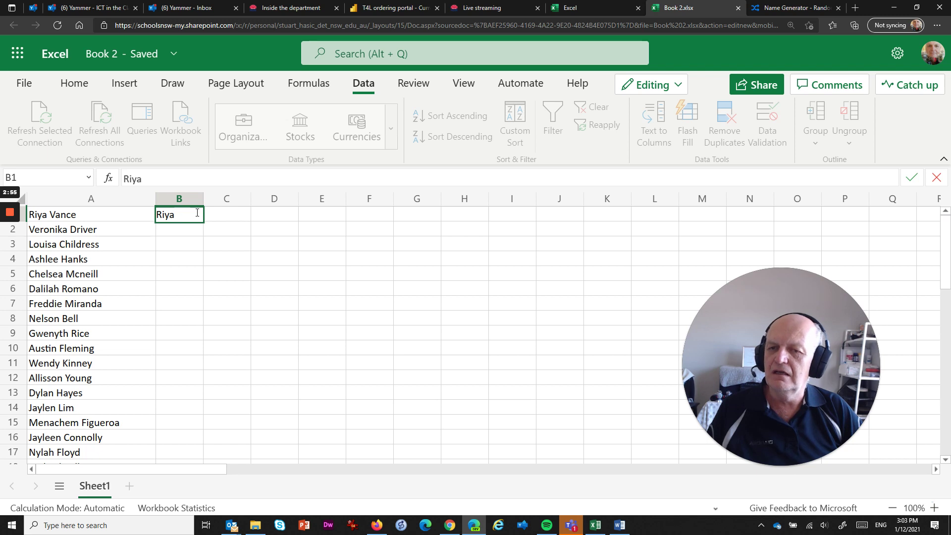
Type the first person's first name in B1 and Flash Fill the remaining first names down column B.
click(182, 229)
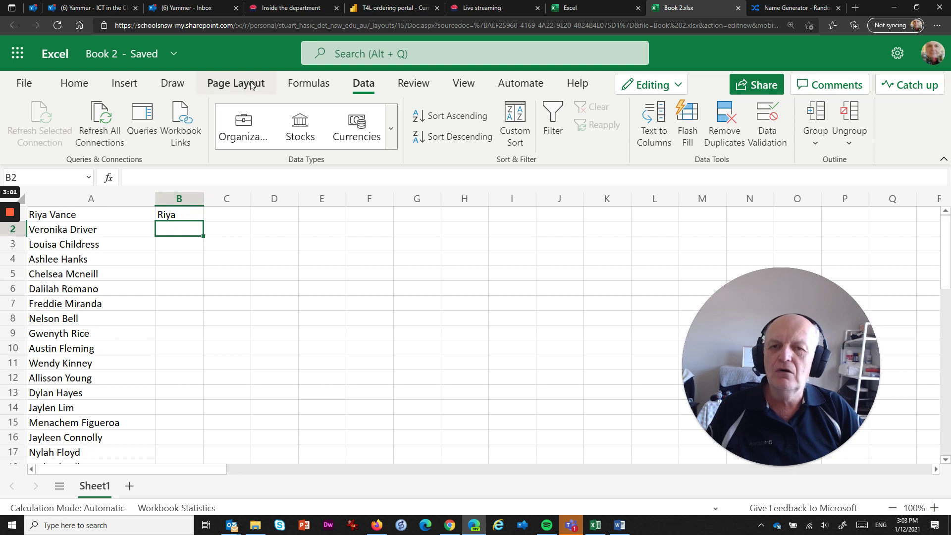
click(689, 118)
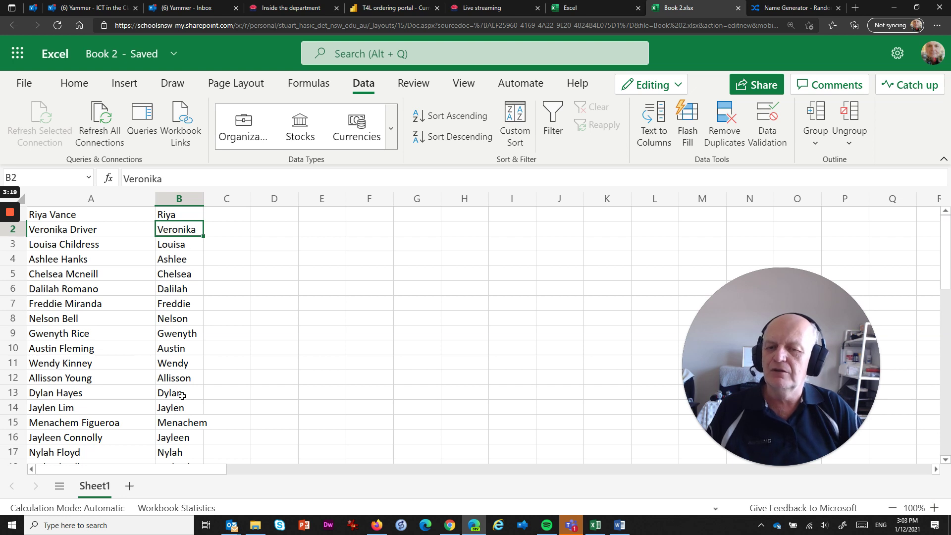
scroll(185, 409, down, 3)
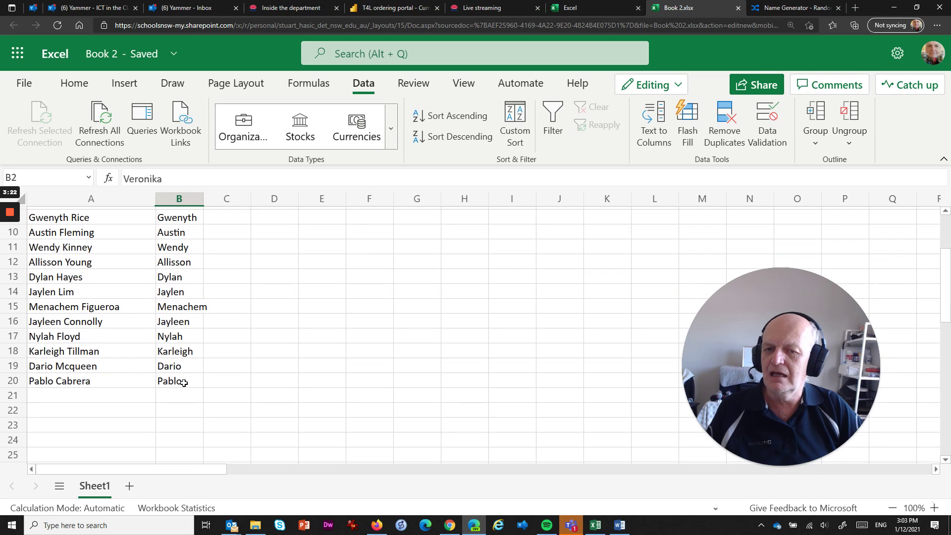
scroll(187, 381, down, 1)
scroll(186, 361, up, 3)
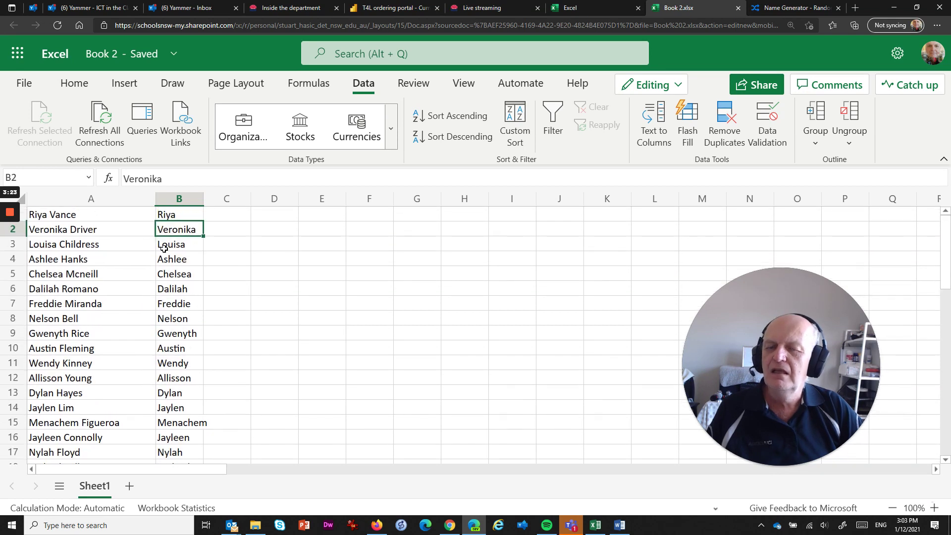
click(229, 212)
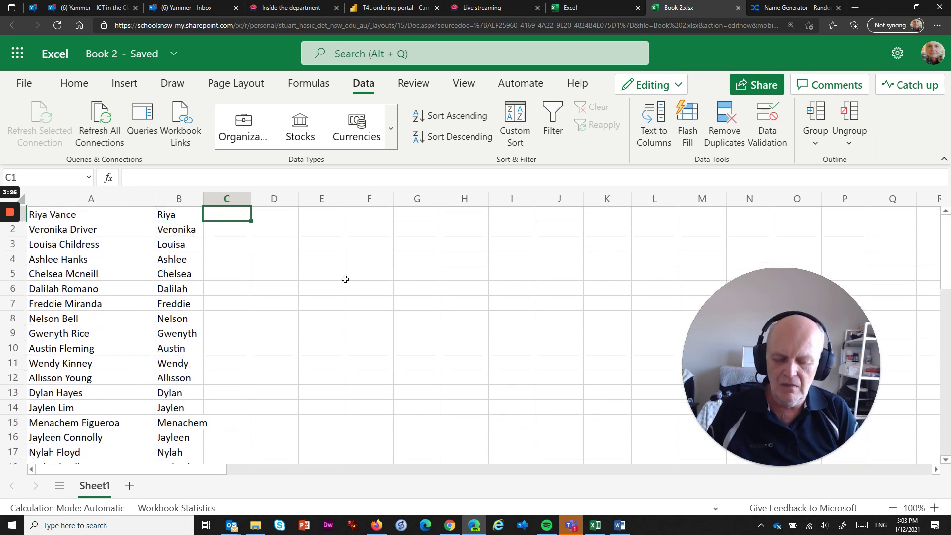
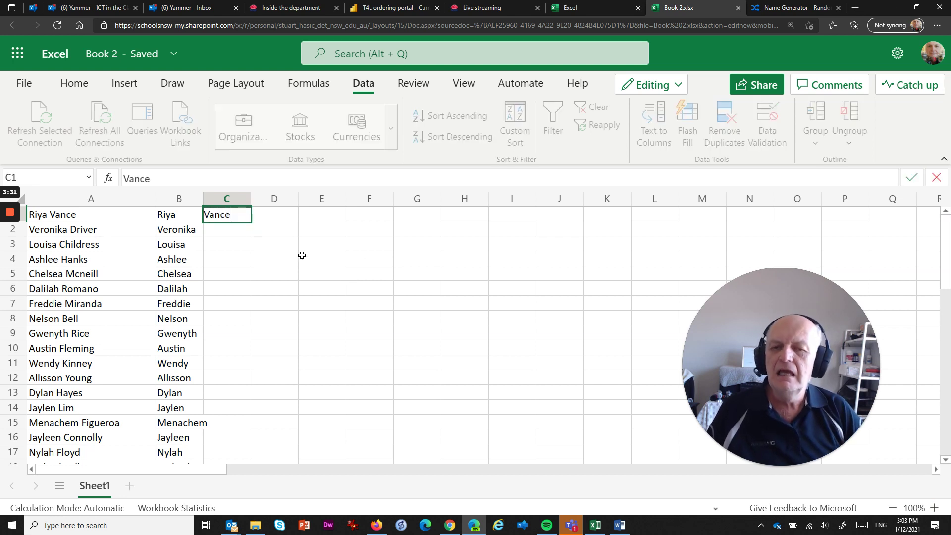
Type the first person's surname in C1 and Flash Fill the rest of column C with Ctrl+E.
key(Return)
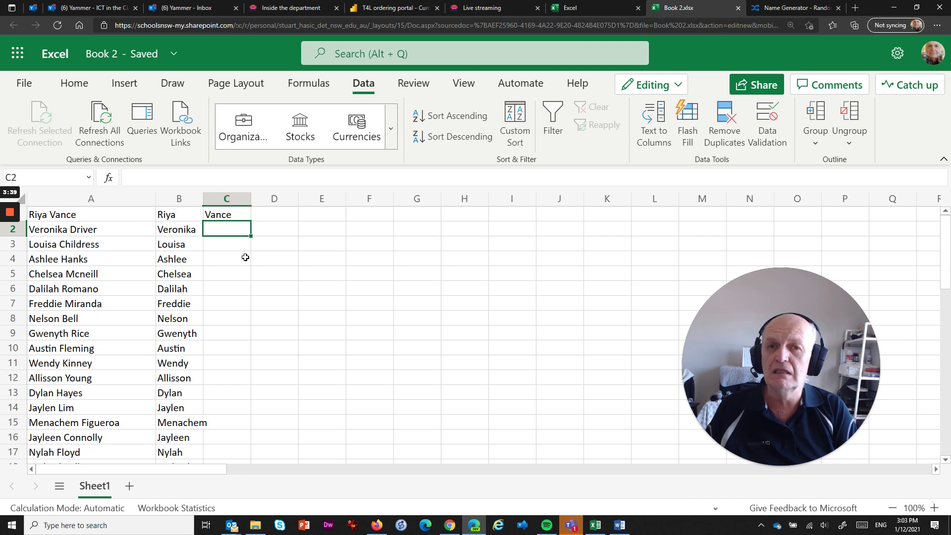
key(ctrl+e)
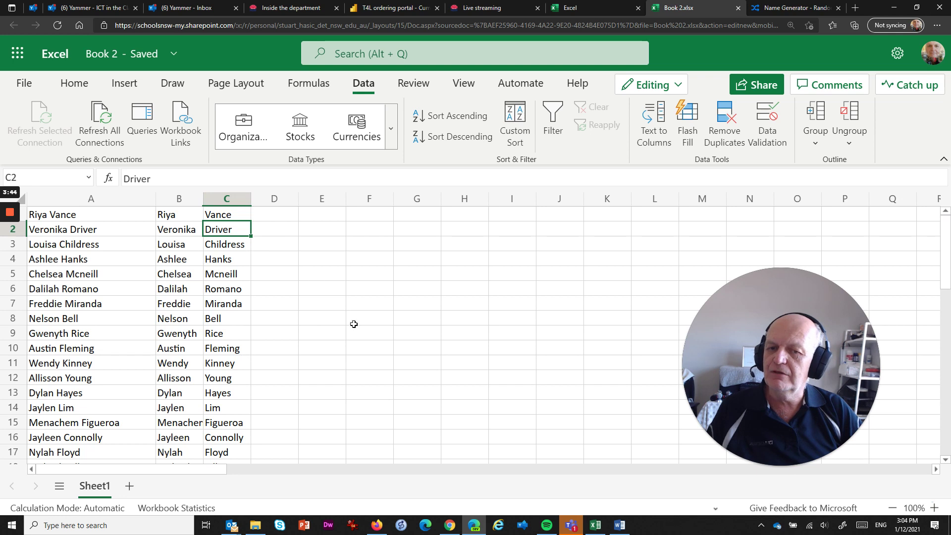
scroll(352, 324, down, 3)
scroll(340, 345, up, 1)
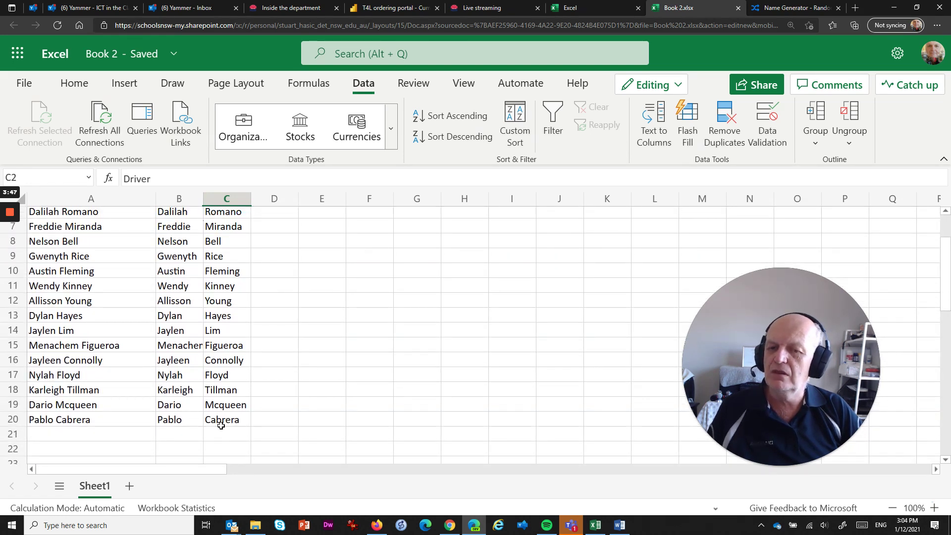
scroll(263, 350, up, 2)
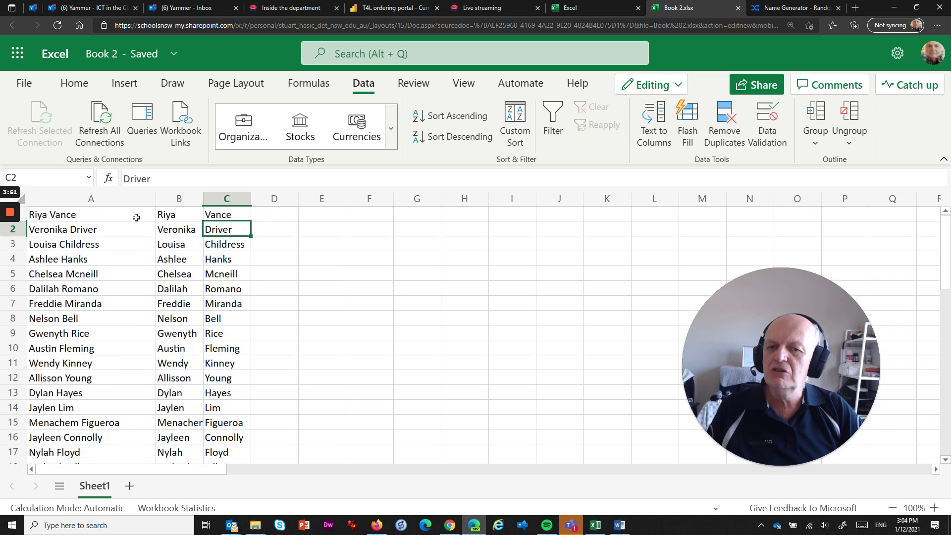
click(278, 214)
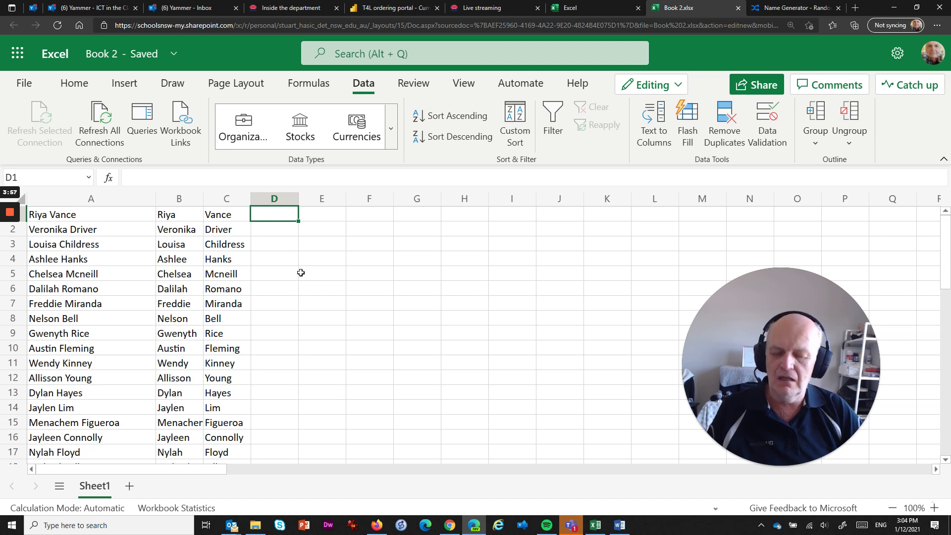
Type the first two first names in lowercase in D1 and D2, accepting Flash Fill's suggestion for the rest.
text(riya)
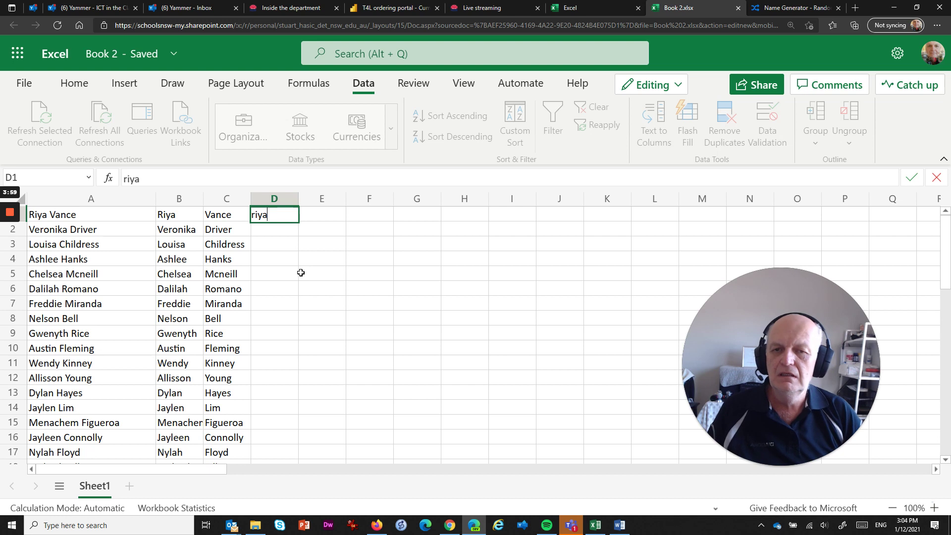
key(Return)
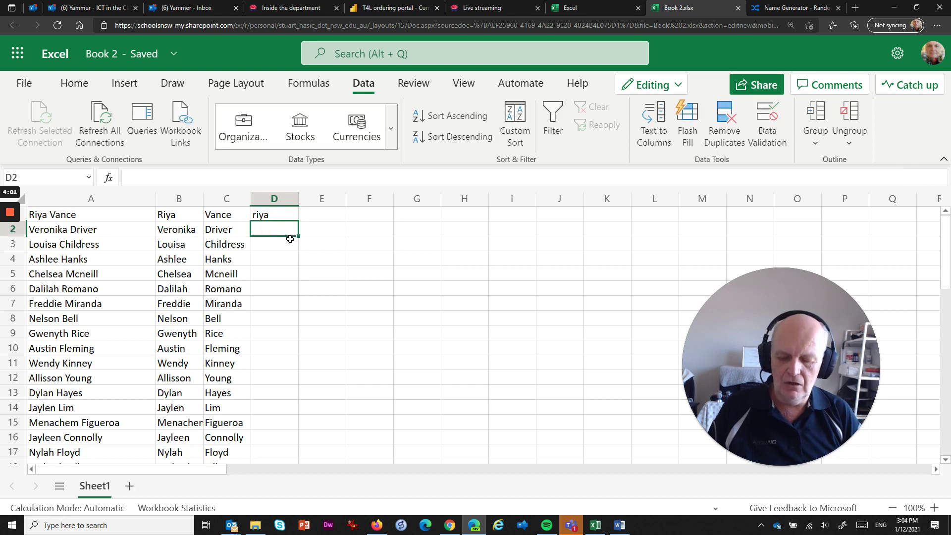
text(veronika)
key(Return)
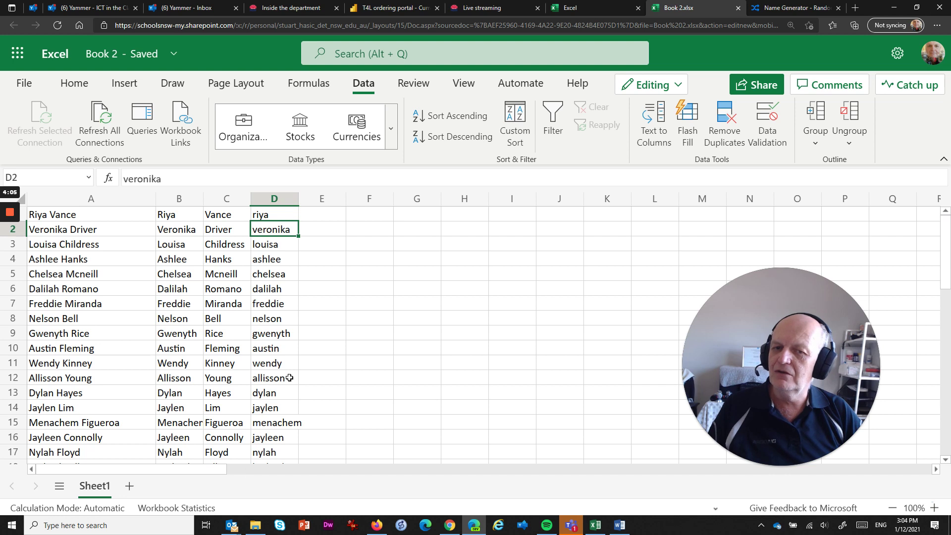
click(324, 214)
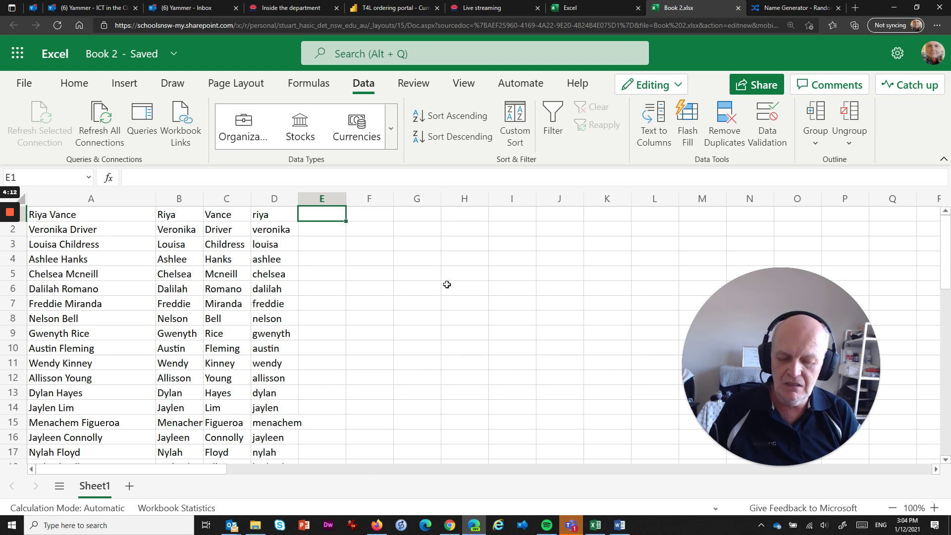
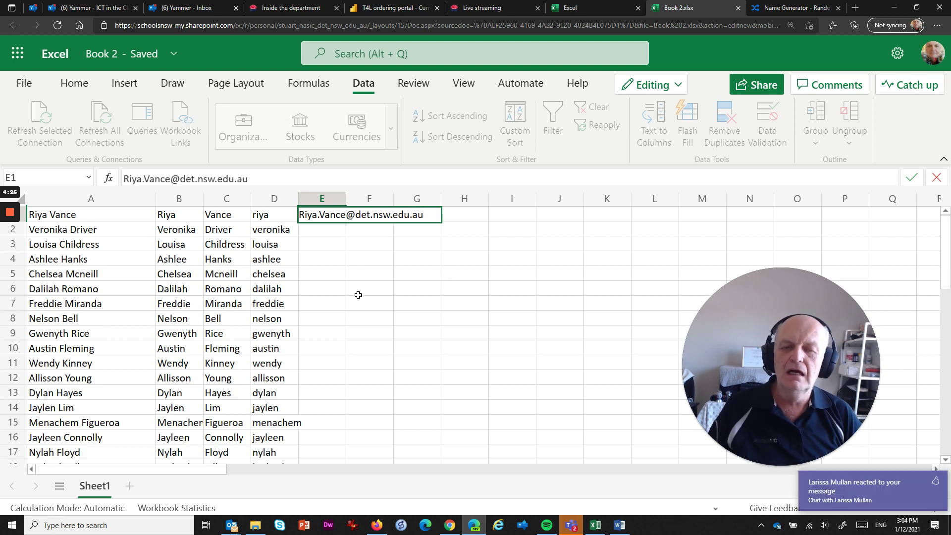
key(Return)
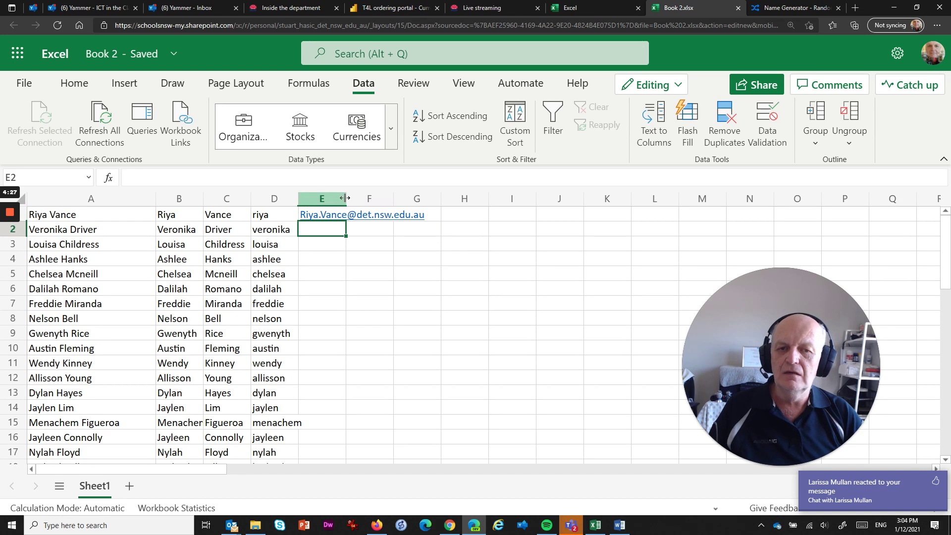
drag(345, 198, 440, 296)
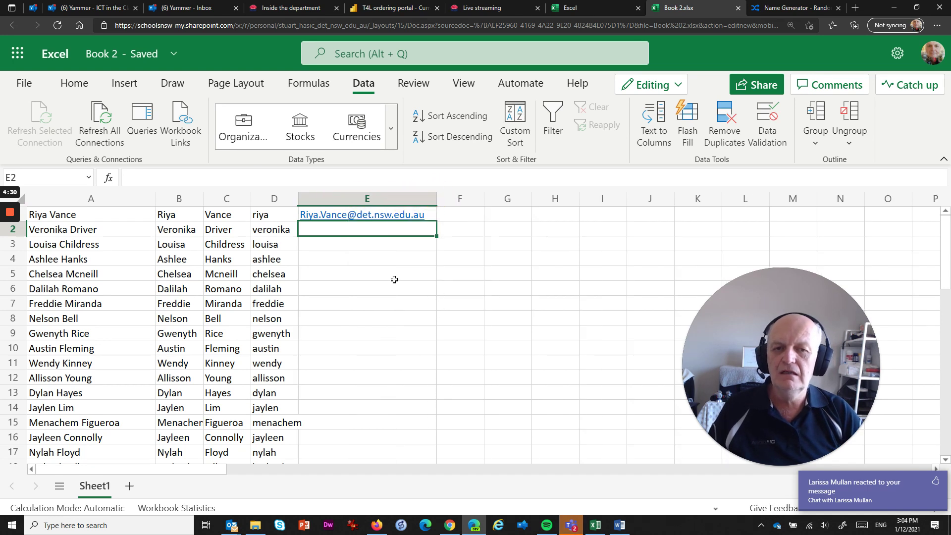
key(ctrl+e)
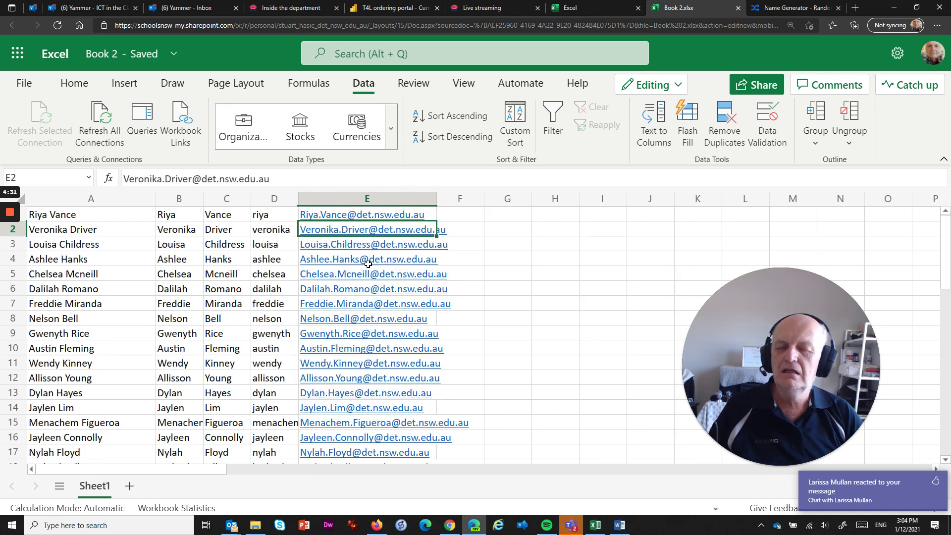
scroll(498, 293, down, 2)
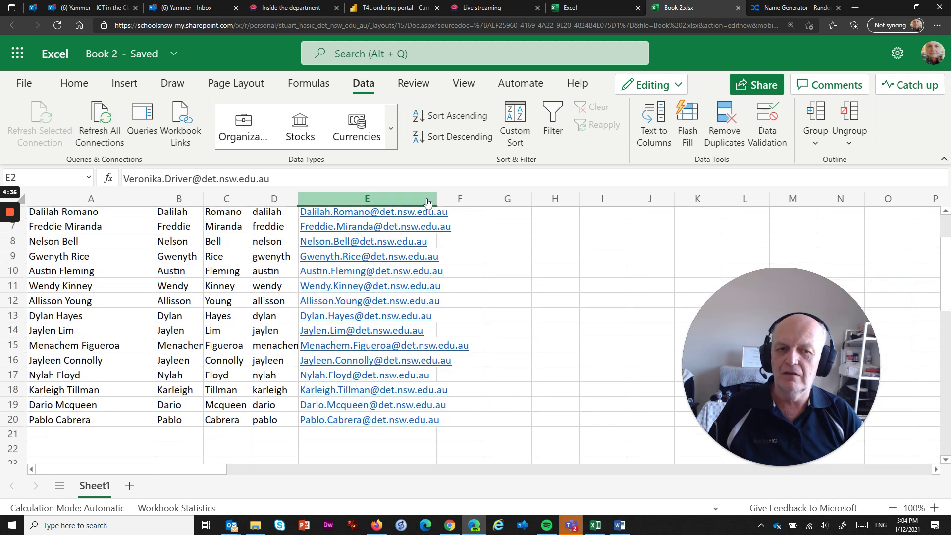
drag(435, 201, 479, 203)
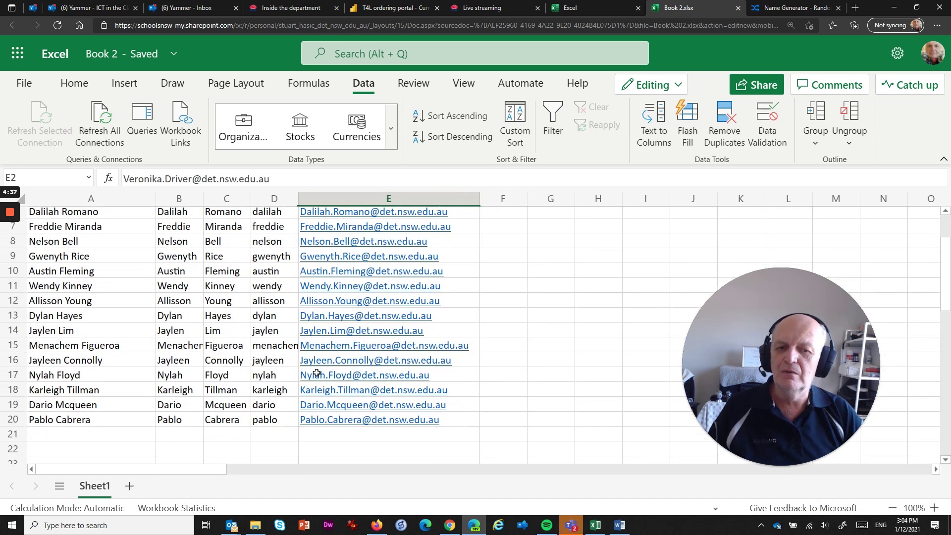
scroll(317, 374, up, 2)
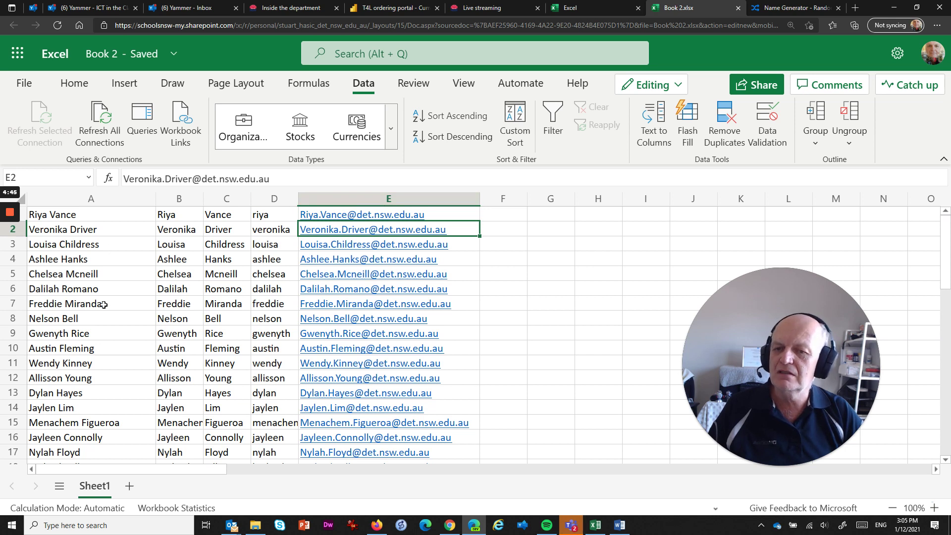
Type the first person's two-letter initials in F1 and Flash Fill initials down column F with Ctrl+E.
click(503, 214)
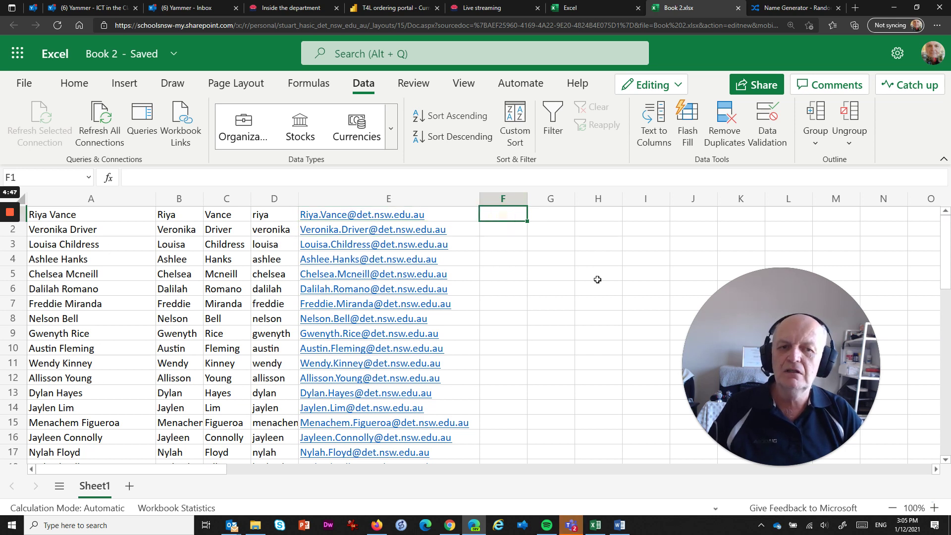
text(RV)
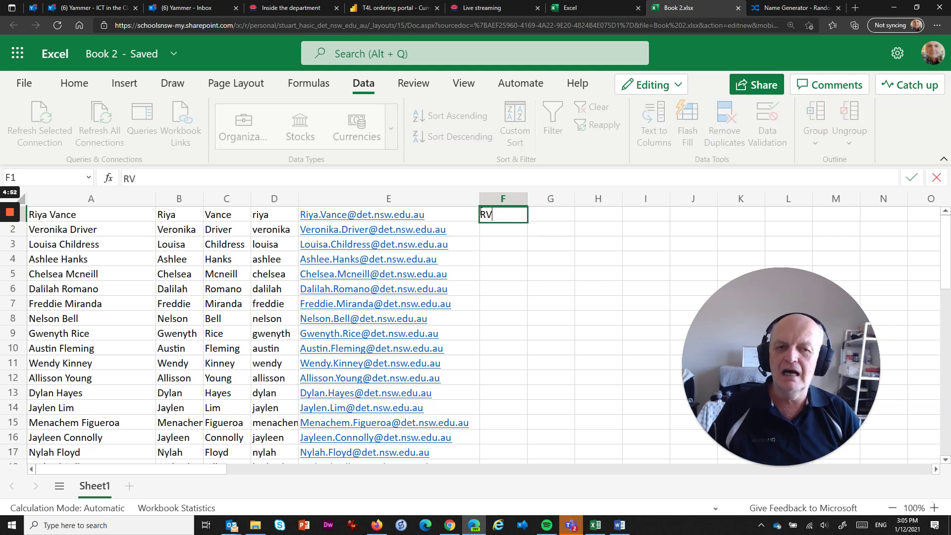
key(Return)
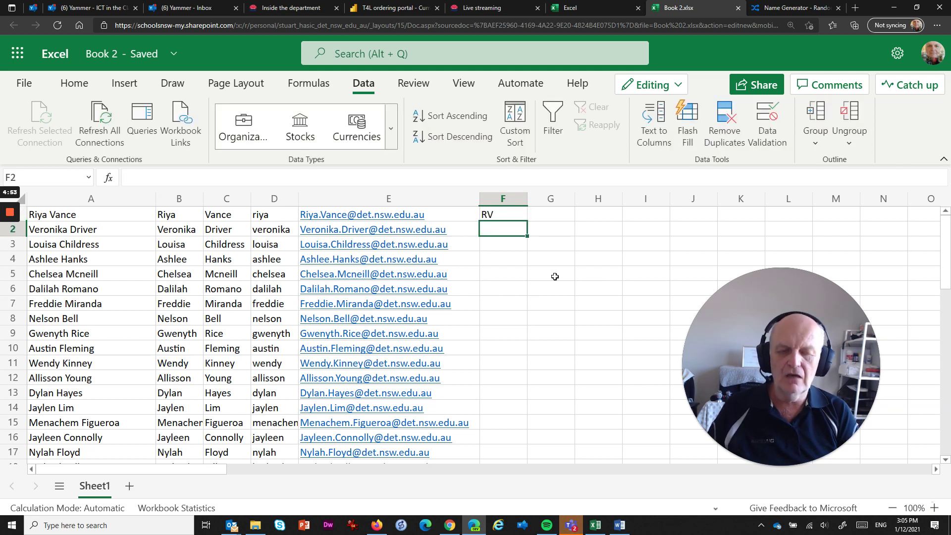
key(ctrl+e)
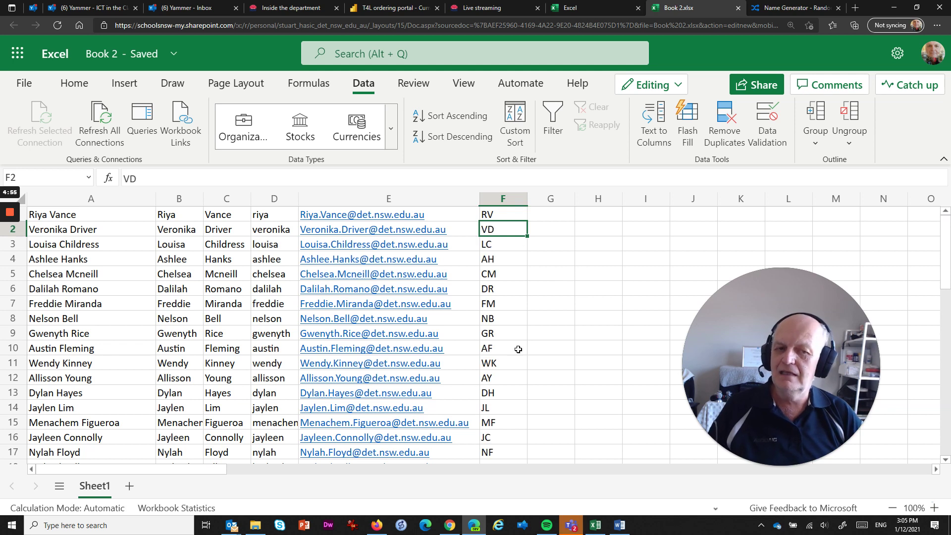
scroll(503, 433, down, 2)
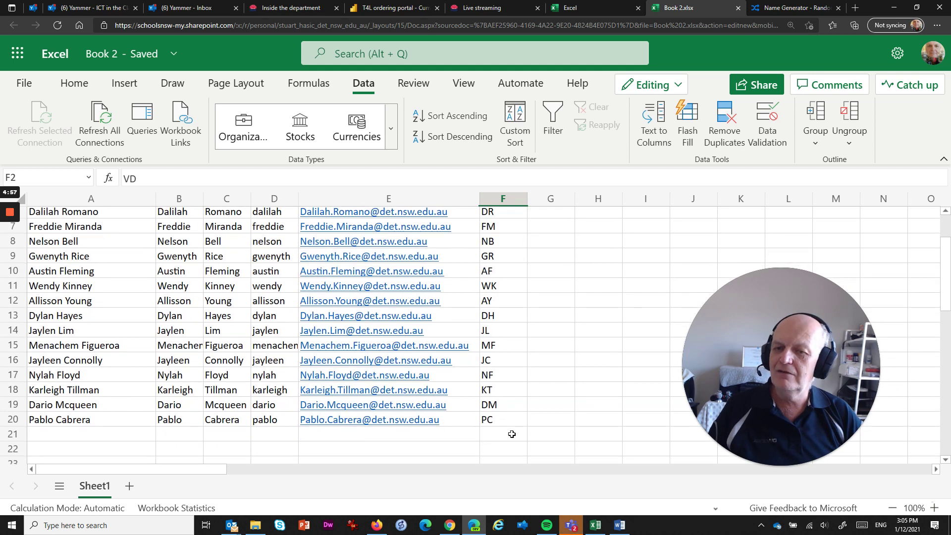
scroll(512, 431, up, 2)
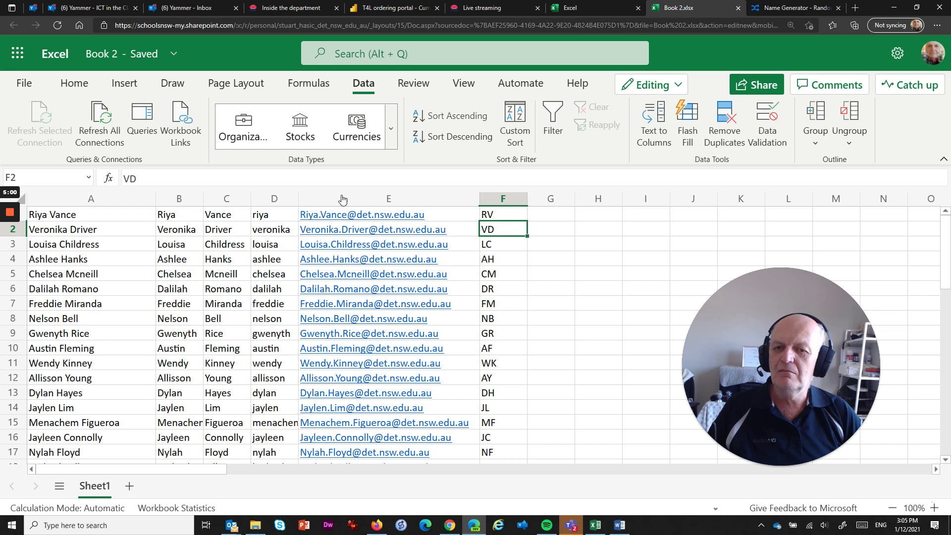